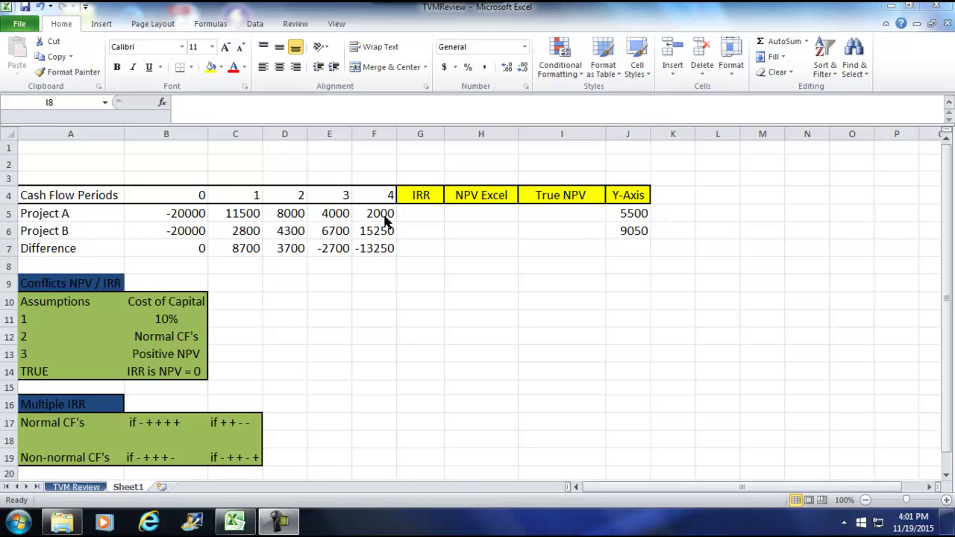
- Enter =IRR(B5:F5) in G5 to get Project A's IRR of 14.41%
key(alt+Tab)
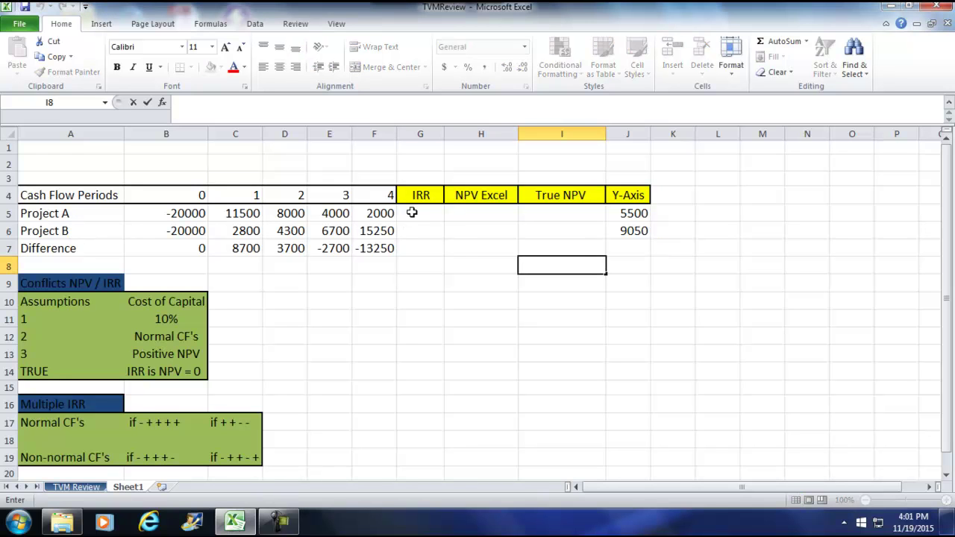
double_click(411, 212)
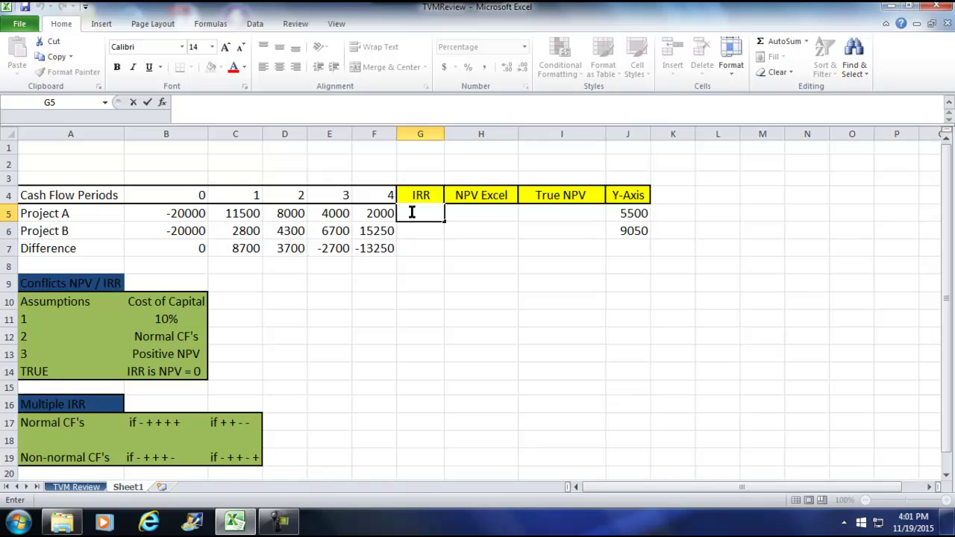
text(=)
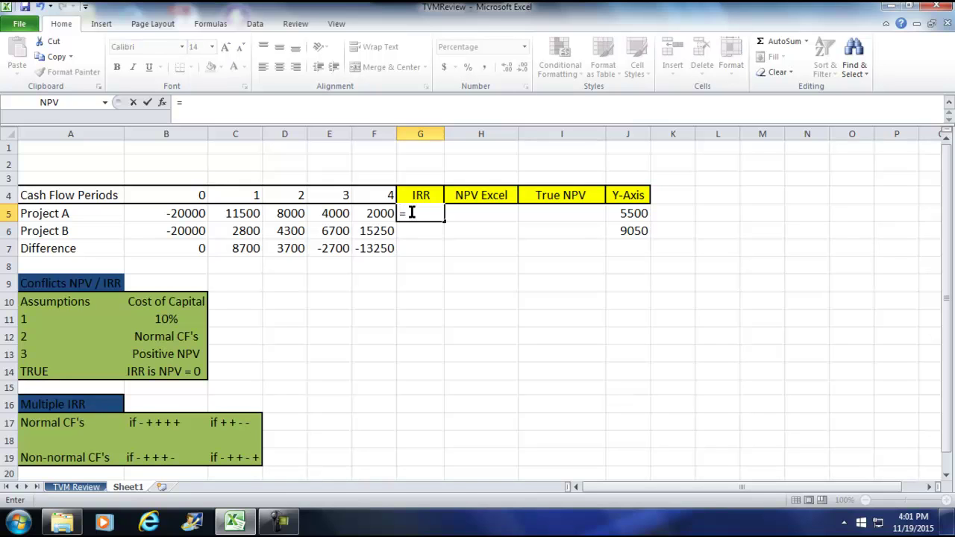
text(irr()
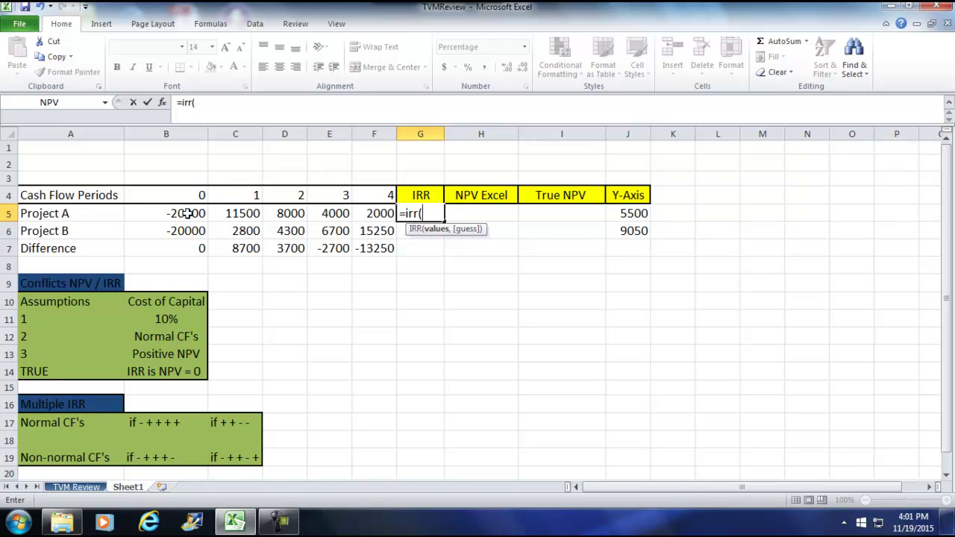
drag(188, 212, 369, 214)
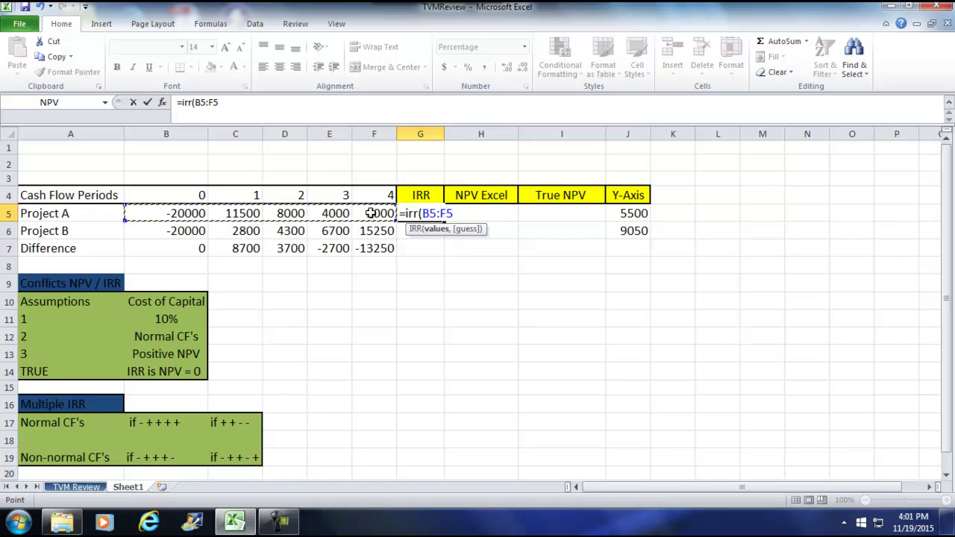
text())
key(Return)
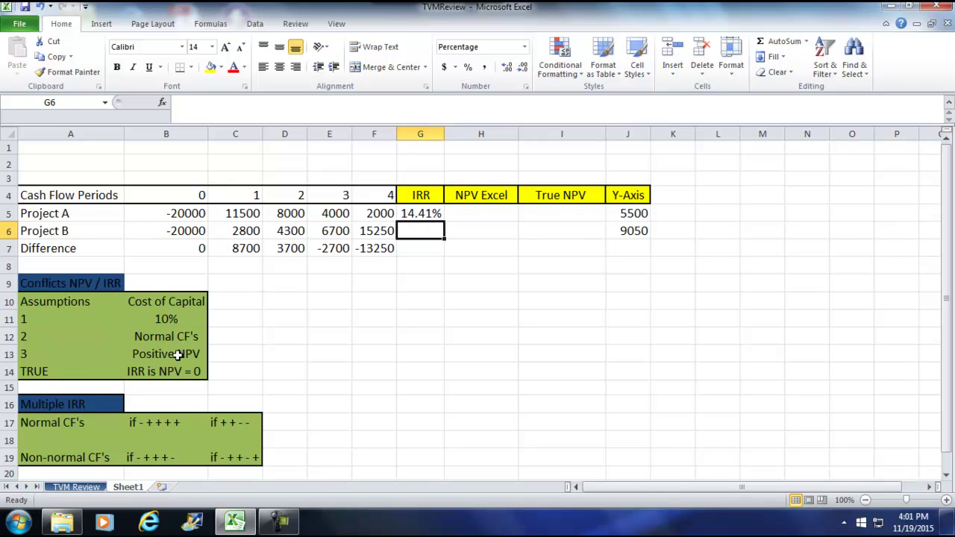
- Fill the IRR formula down to G6, giving Project B's 12.71%
click(427, 214)
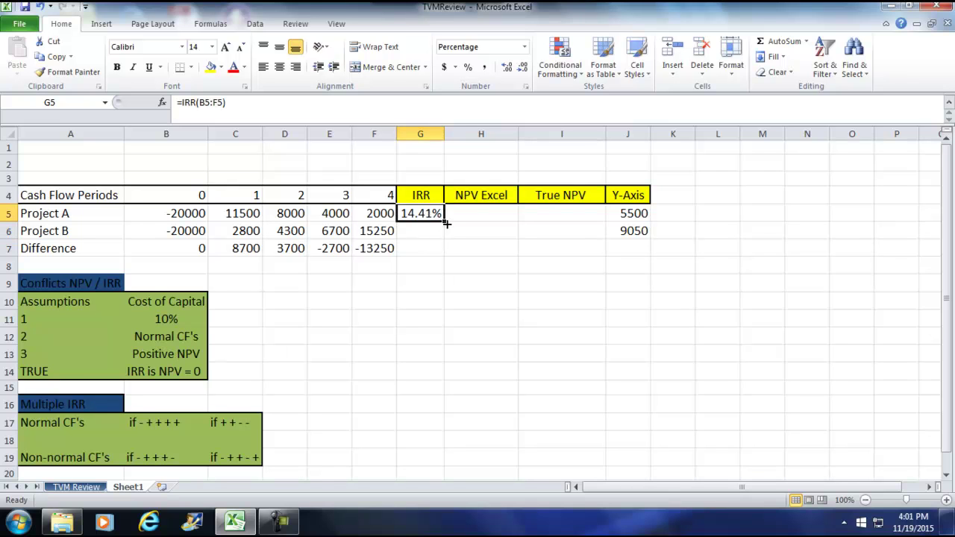
drag(444, 221, 446, 235)
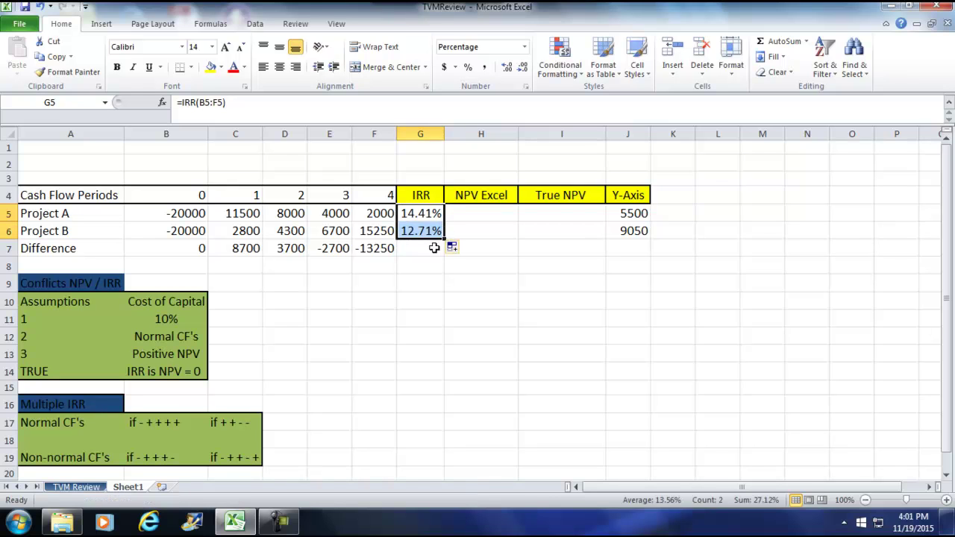
click(425, 248)
click(419, 232)
click(423, 254)
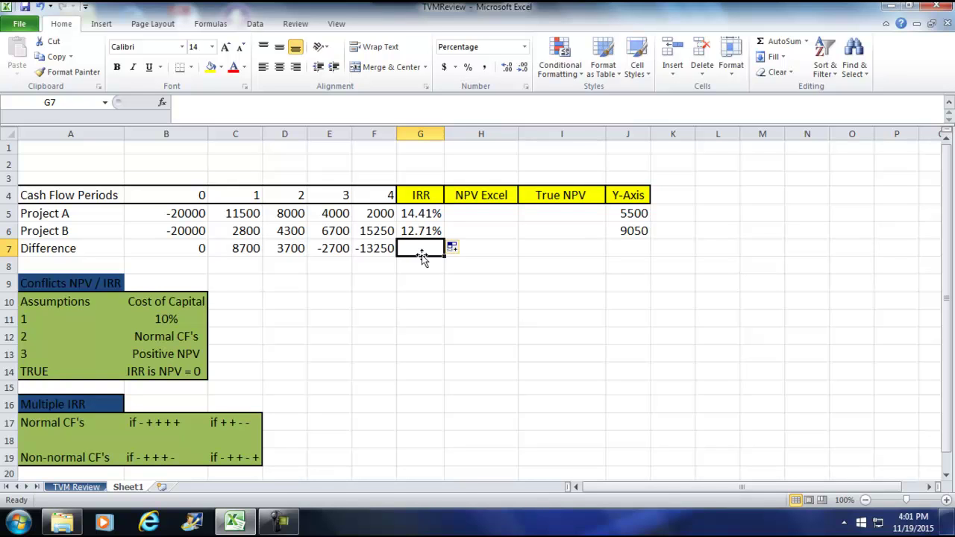
- Enter =NPV($B$11,C5:F5) in H5 for Project A's NPV of $21,437.40
click(466, 212)
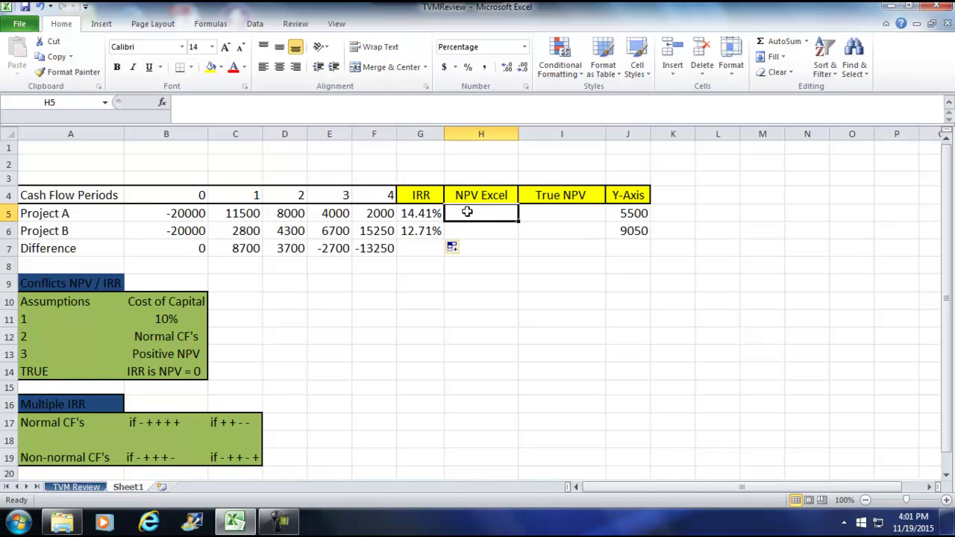
text(=)
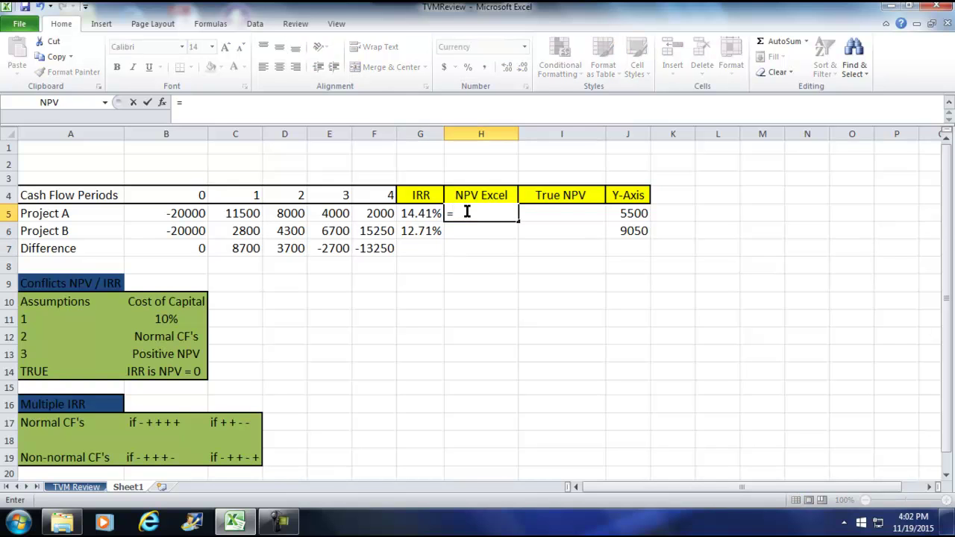
text(npv)
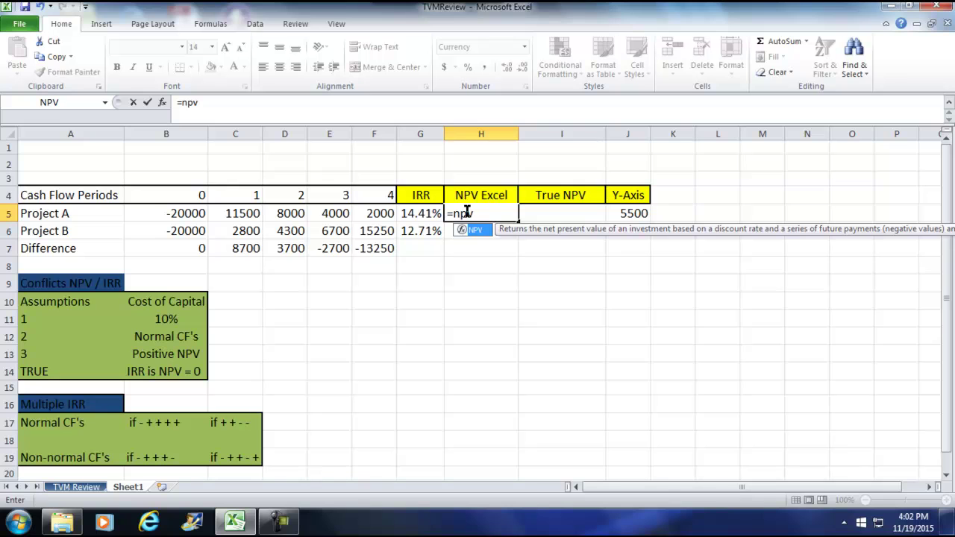
text(()
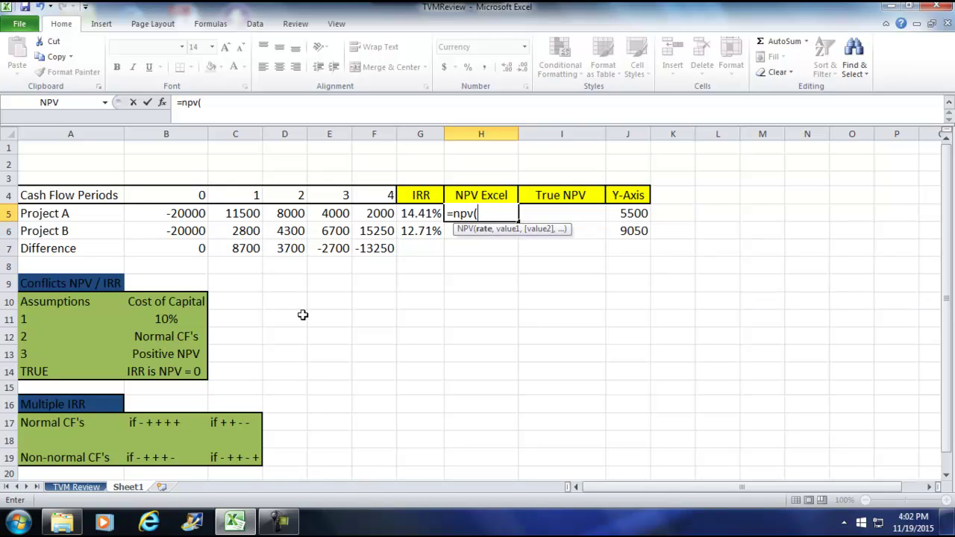
click(172, 320)
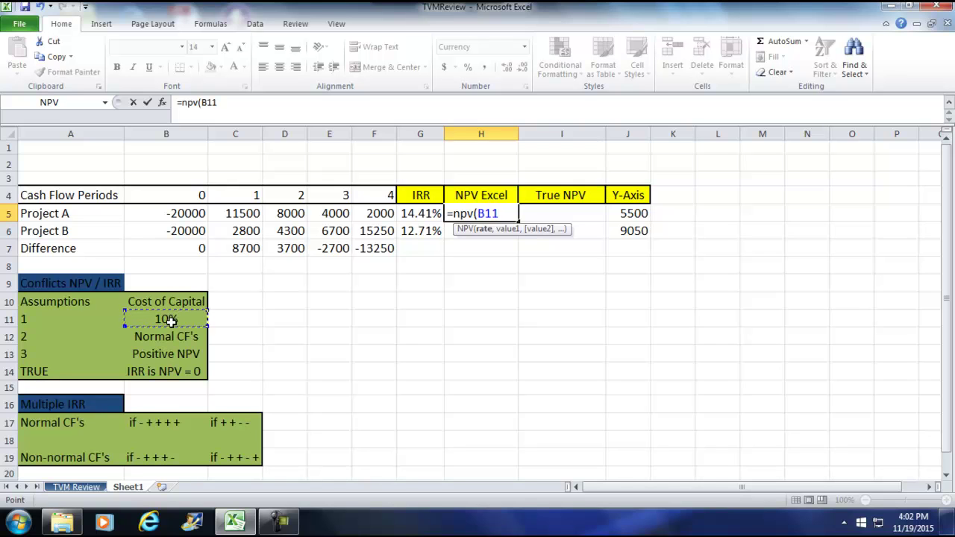
click(477, 213)
text($)
click(491, 215)
text($)
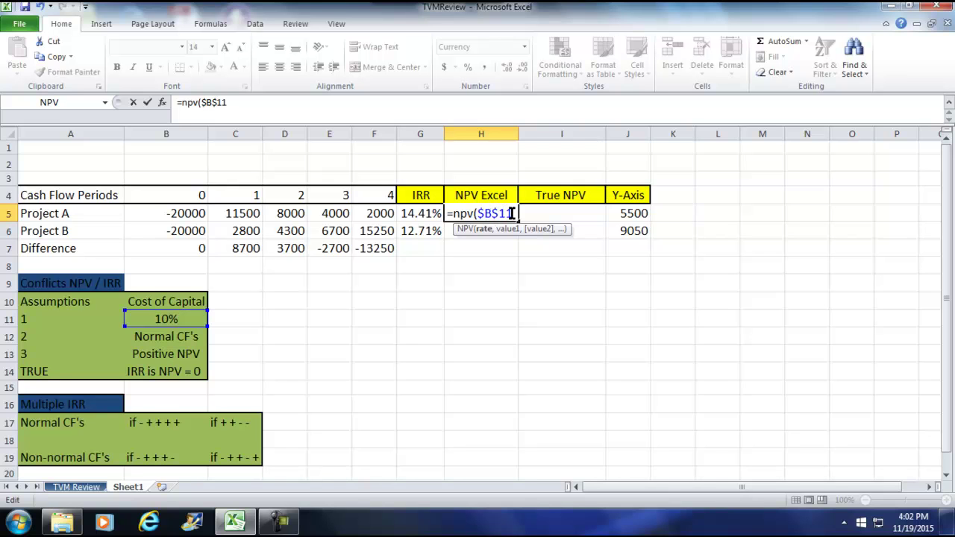
click(512, 213)
text(,)
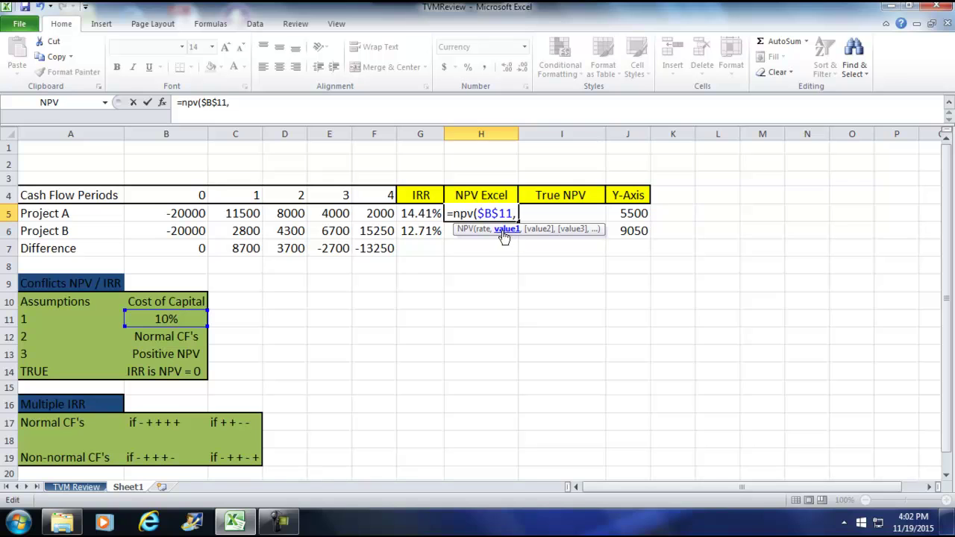
click(237, 214)
drag(253, 213, 375, 213)
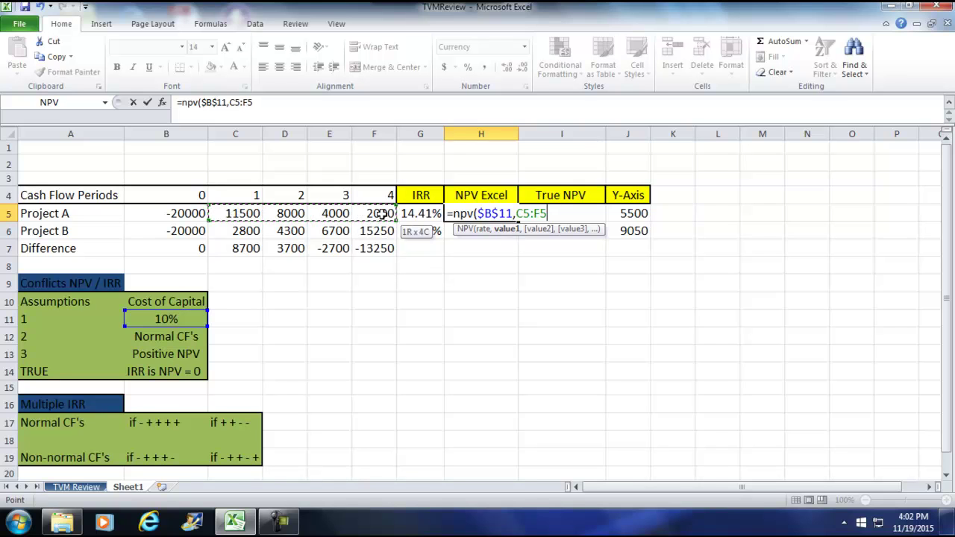
text())
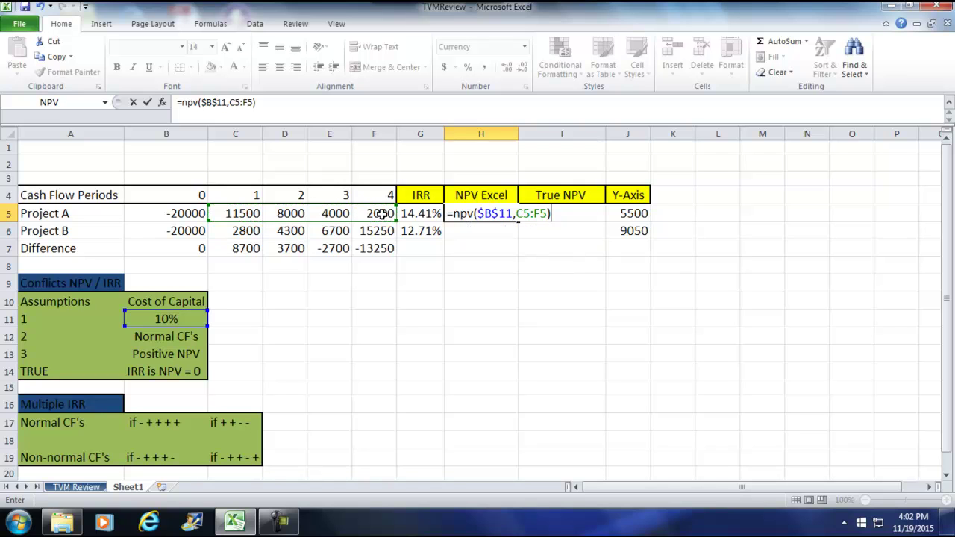
key(Return)
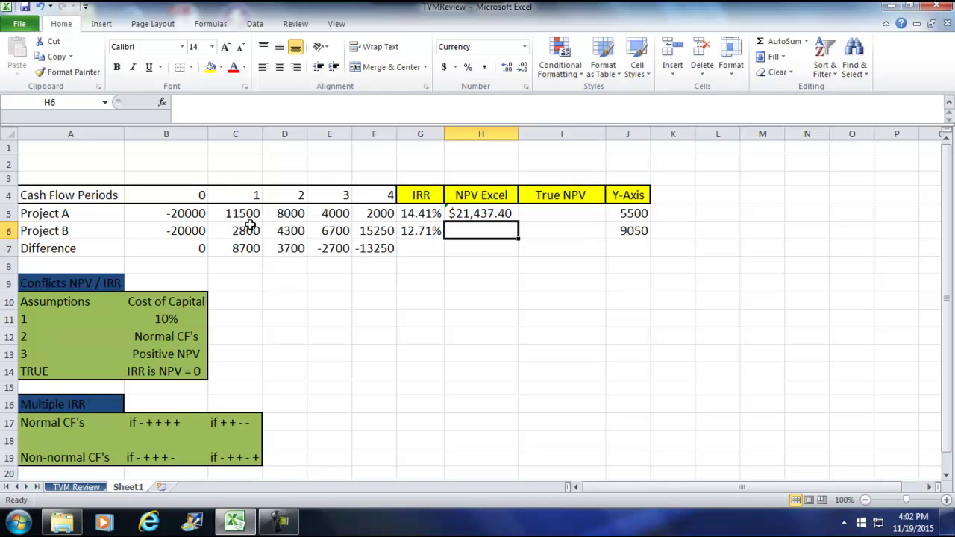
- Fill the NPV formula down to H6, giving Project B's $21,548.94
click(505, 214)
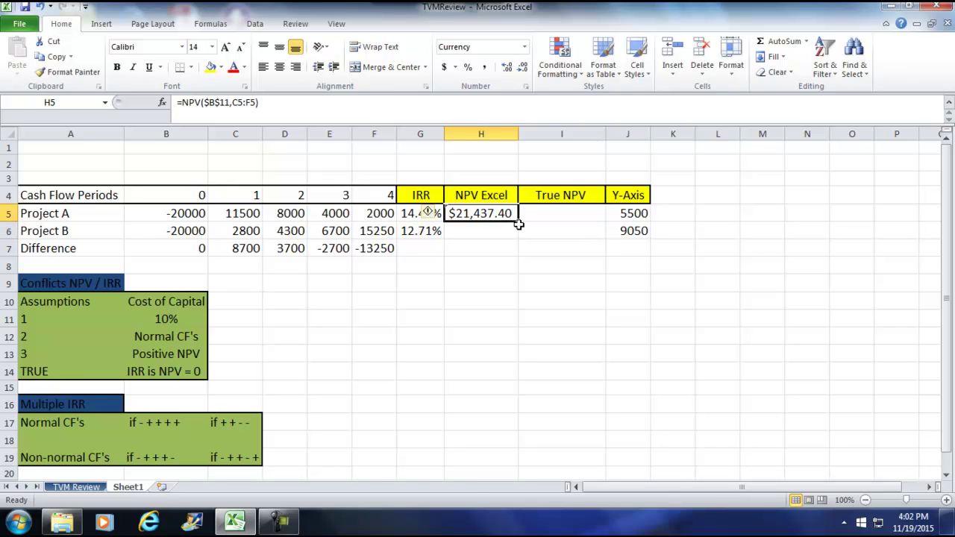
drag(518, 222, 520, 238)
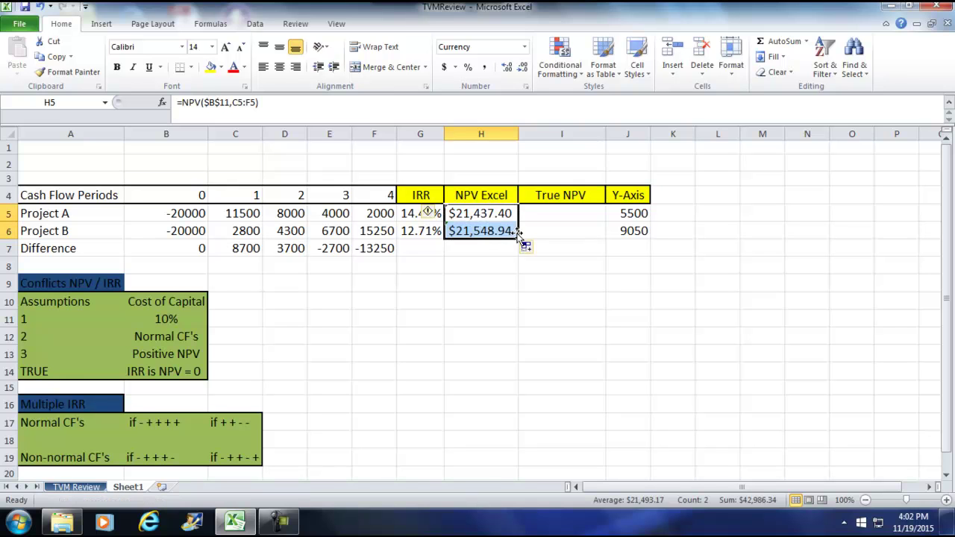
click(549, 217)
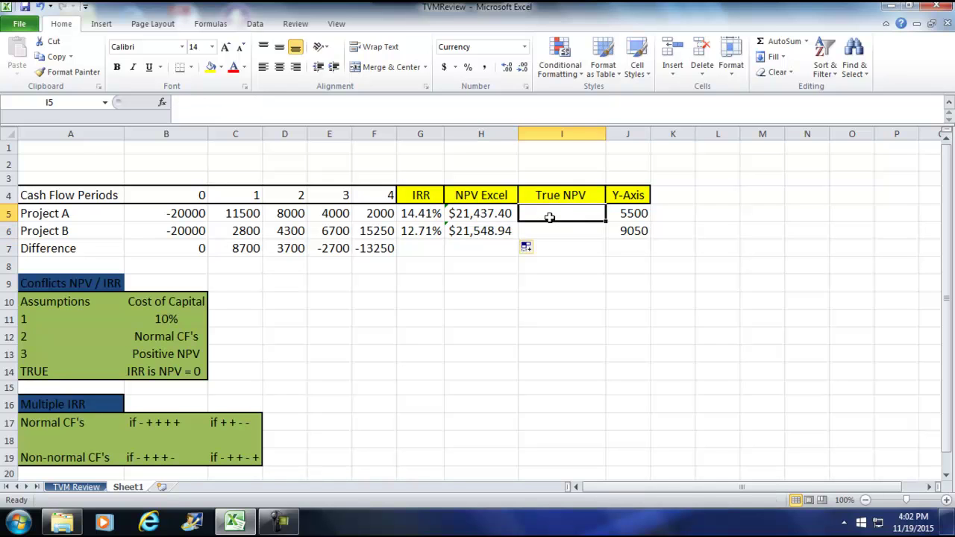
- Enter =H5+B5 in I5 for Project A's True NPV of $1,437.40
text(=)
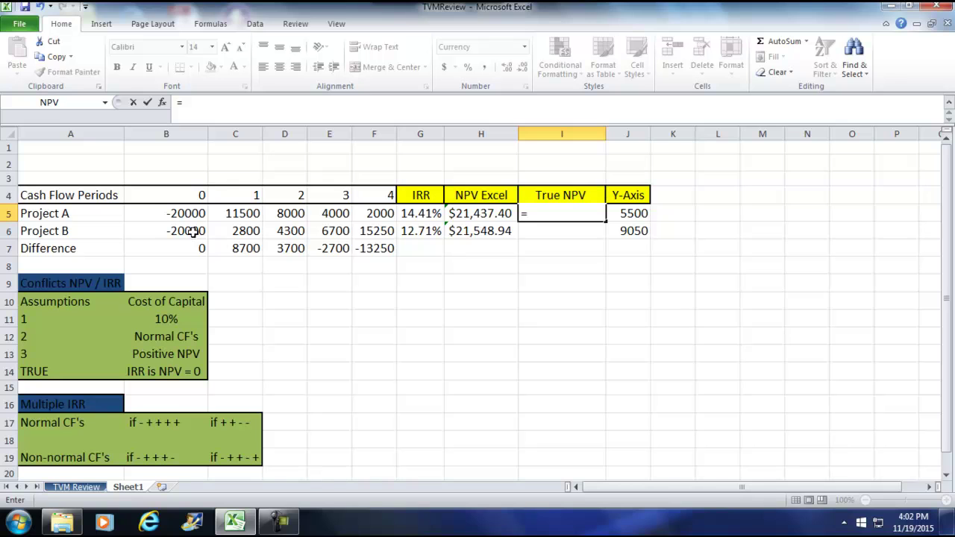
click(485, 214)
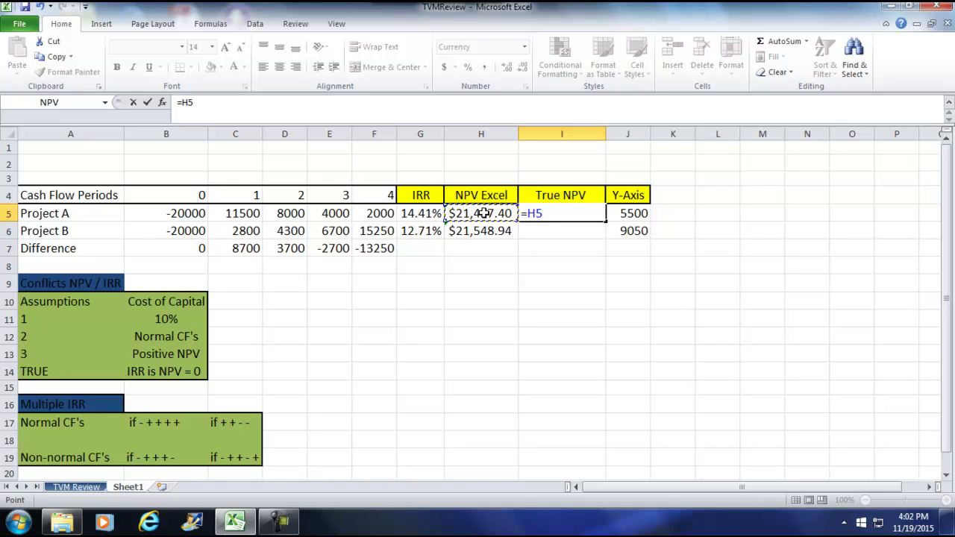
text(+)
click(189, 212)
key(Return)
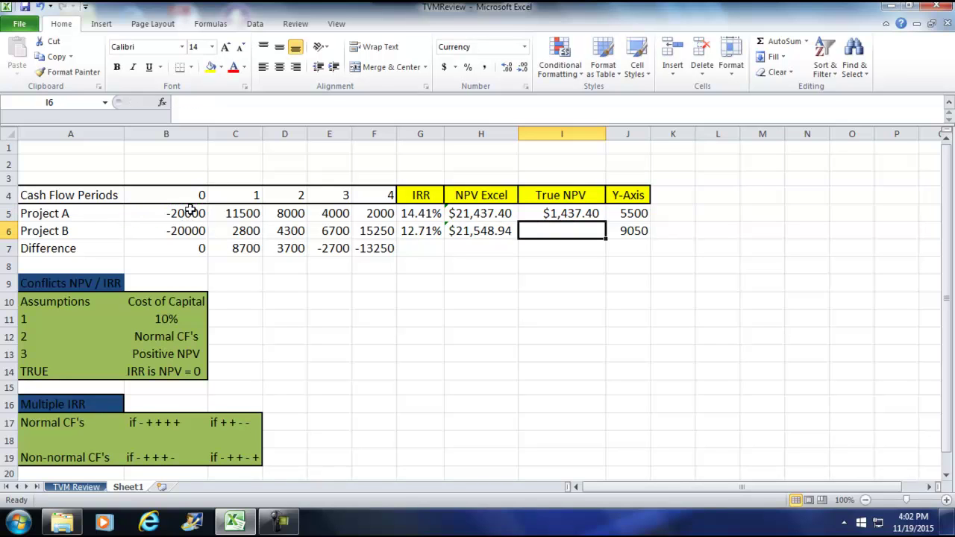
- Fill the True NPV formula down to I6, giving Project B's $1,548.94
click(567, 212)
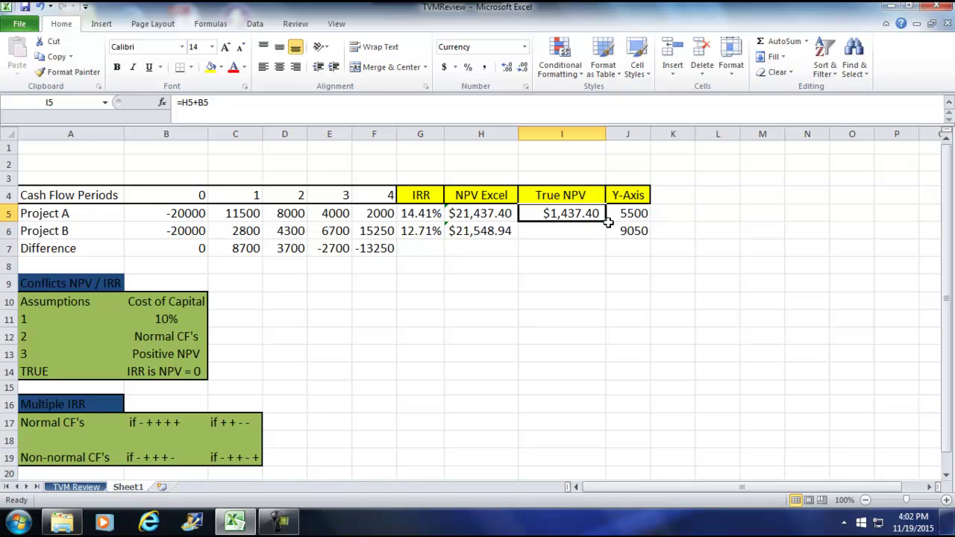
drag(608, 226, 607, 237)
click(548, 262)
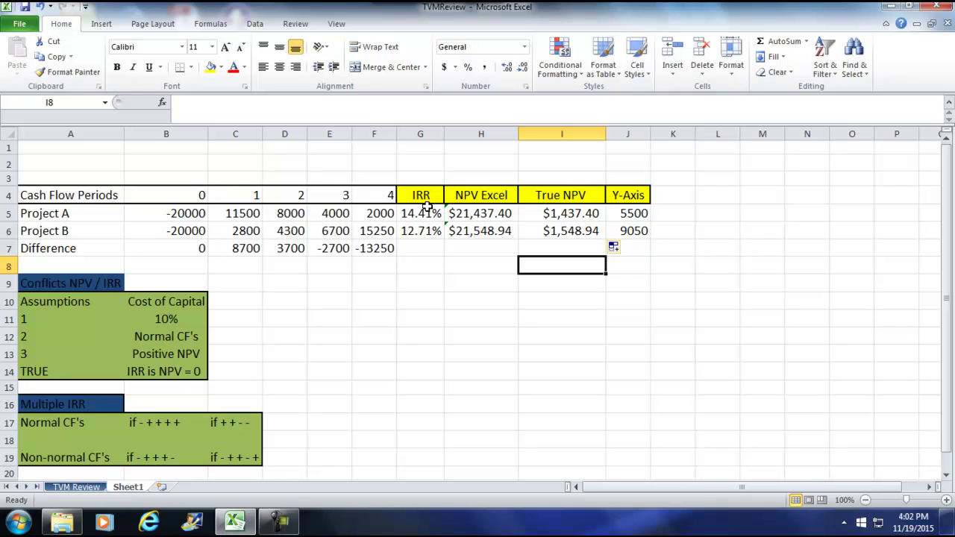
click(558, 215)
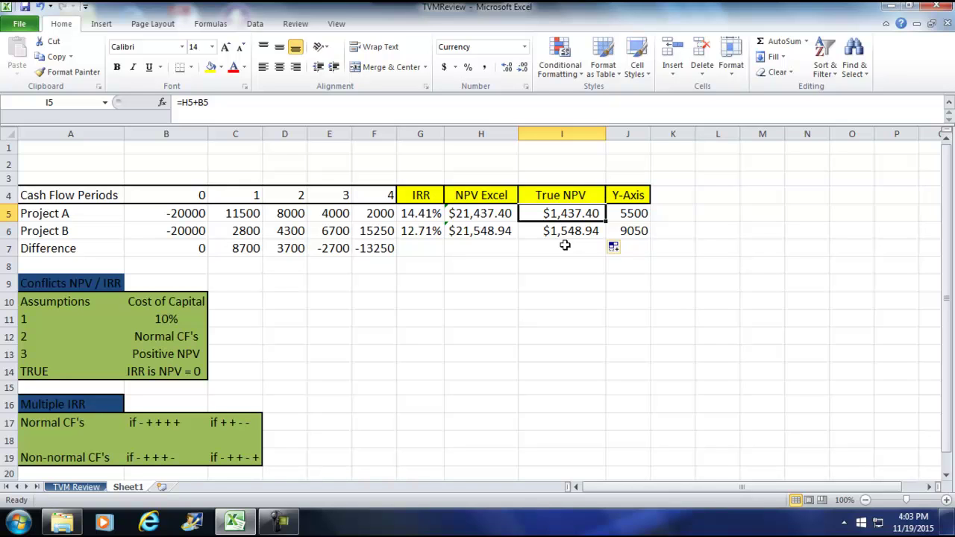
- Copy G6's IRR formula into G7 as =IRR(B7:F7), yielding the 10.44% crossover rate
click(409, 231)
click(567, 233)
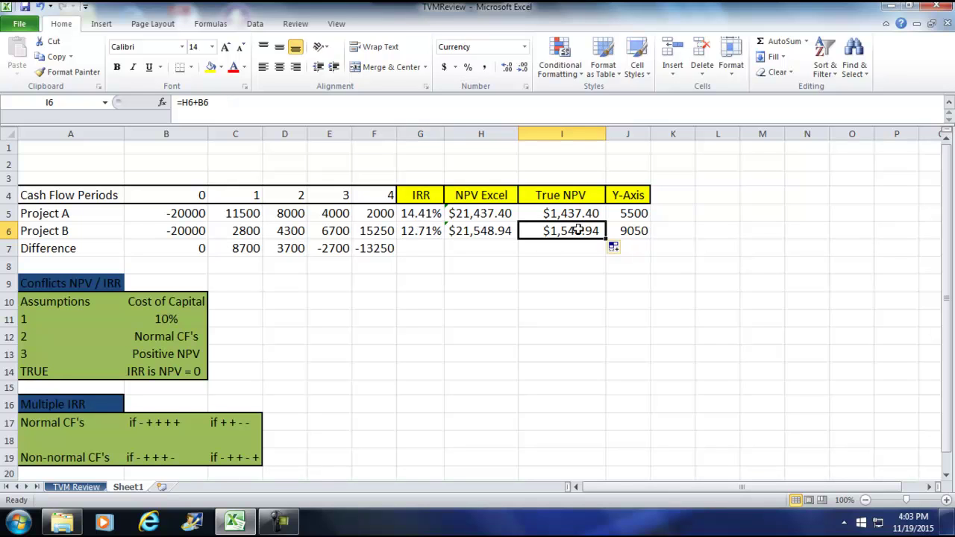
click(409, 231)
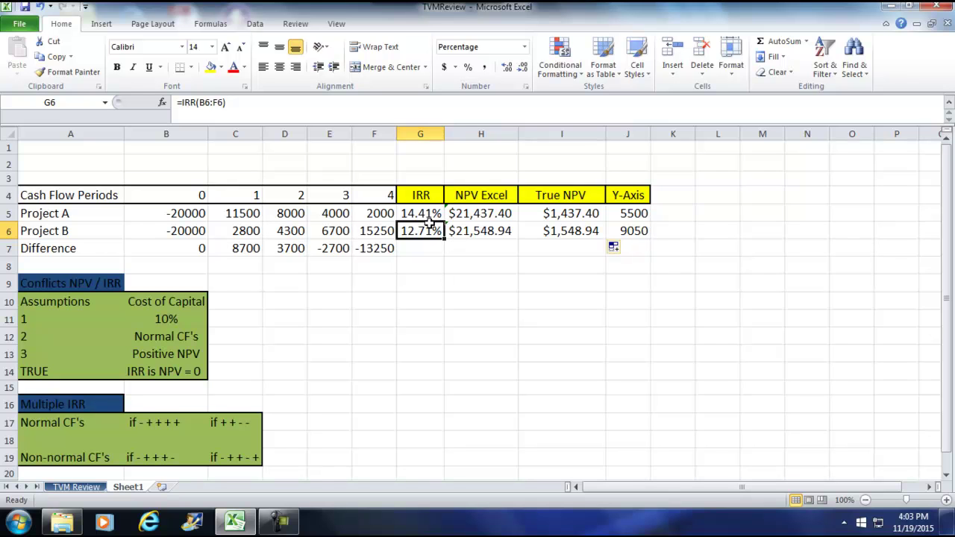
click(429, 217)
click(429, 227)
drag(445, 237, 445, 253)
click(401, 265)
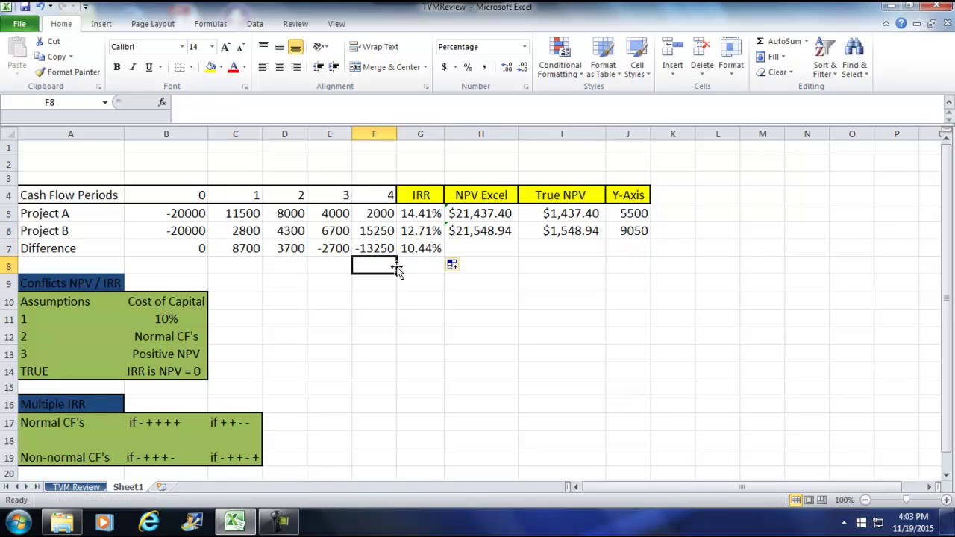
click(429, 250)
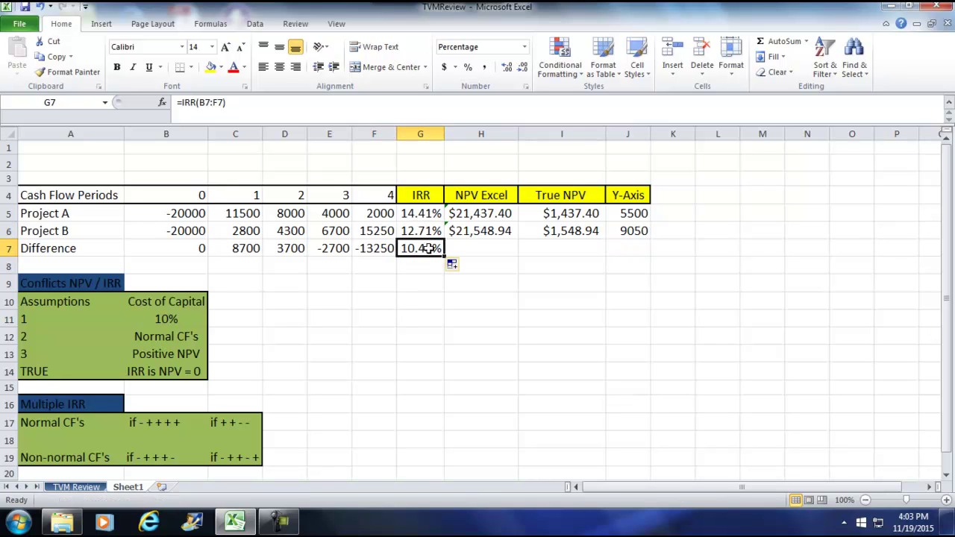
- Check the Difference row B7:F7 (0, 8700, 3700, -2700, -13250) and G7's IRR formula
click(193, 250)
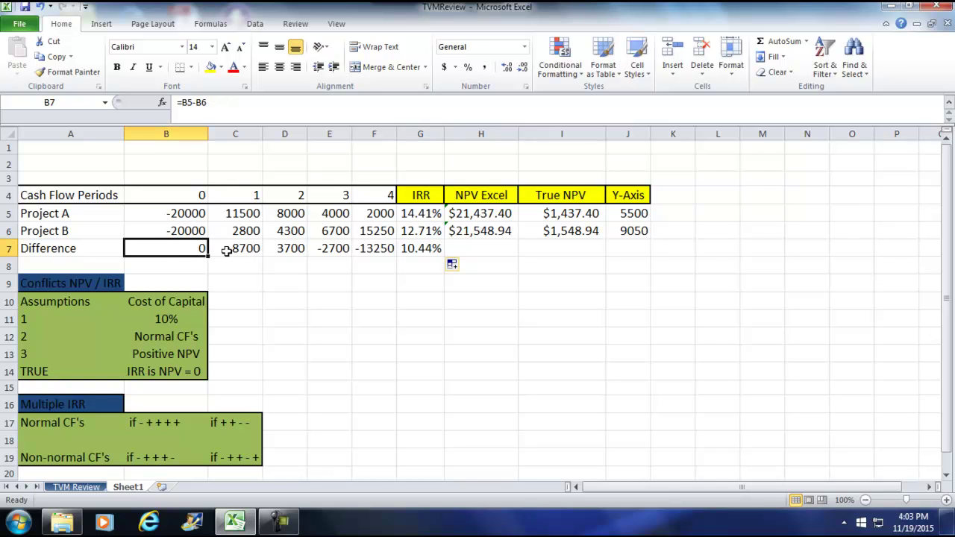
click(229, 251)
click(284, 252)
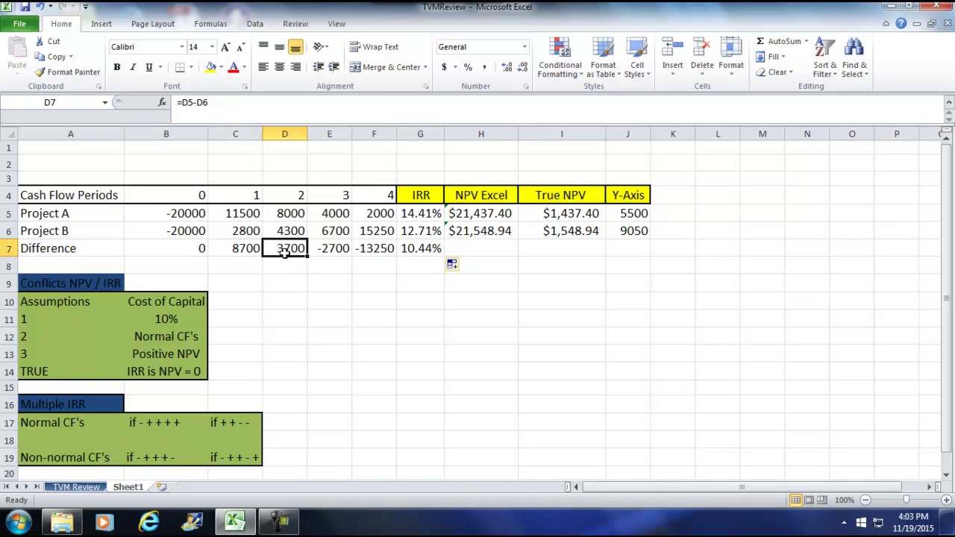
click(330, 245)
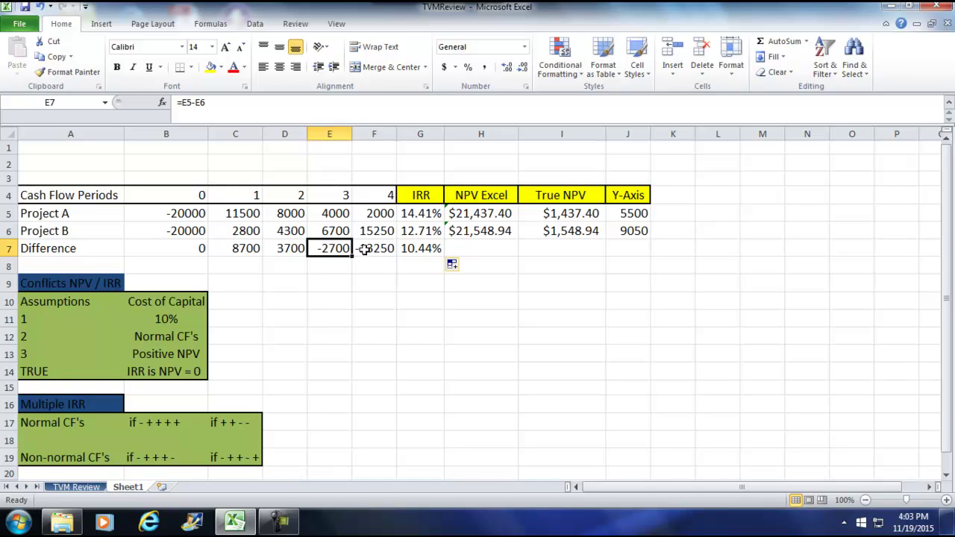
click(370, 249)
click(415, 249)
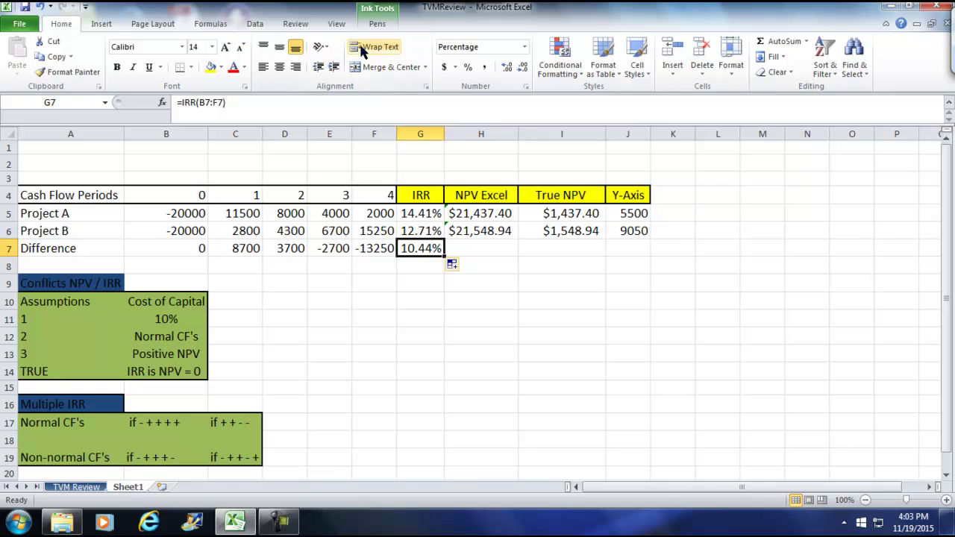
- Ink black graph axes below the table, labelled NPV and Cost of Cap, with 0 at the origin
click(376, 23)
mouse_move(422, 288)
mouse_down()
mouse_move(427, 428)
mouse_move(591, 425)
mouse_up()
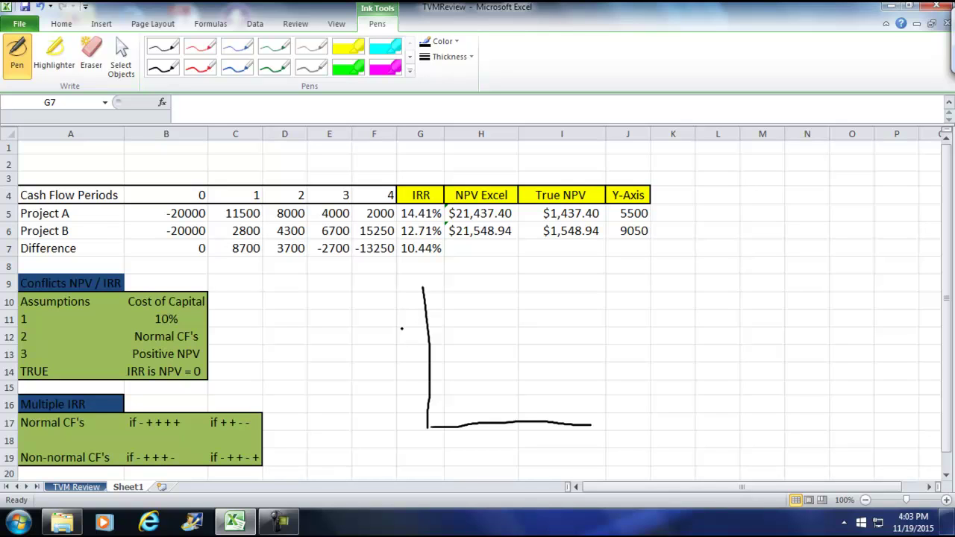
drag(377, 316, 409, 287)
mouse_move(530, 436)
mouse_down()
mouse_move(518, 440)
mouse_move(605, 445)
mouse_move(602, 455)
mouse_up()
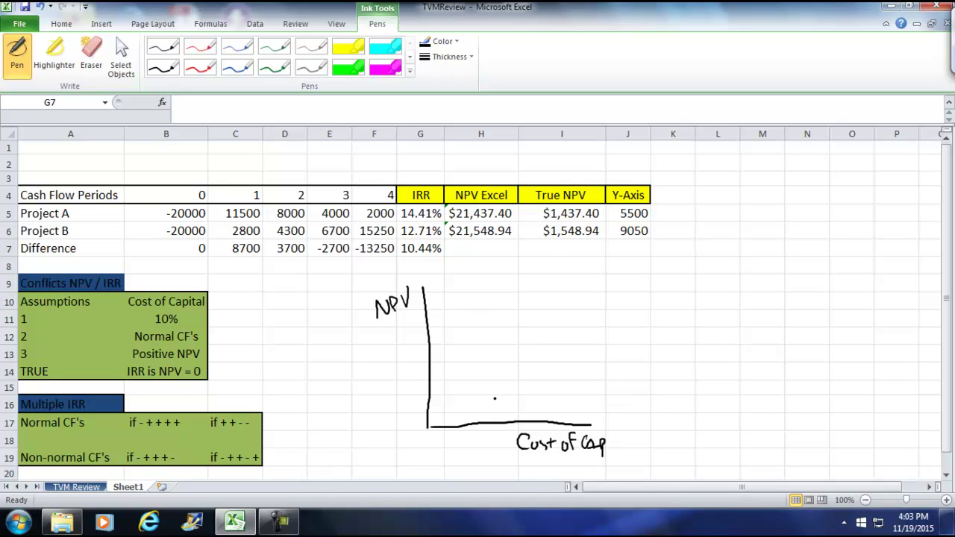
mouse_move(412, 426)
mouse_down()
mouse_move(407, 432)
mouse_move(424, 429)
mouse_move(429, 451)
mouse_move(431, 435)
mouse_up()
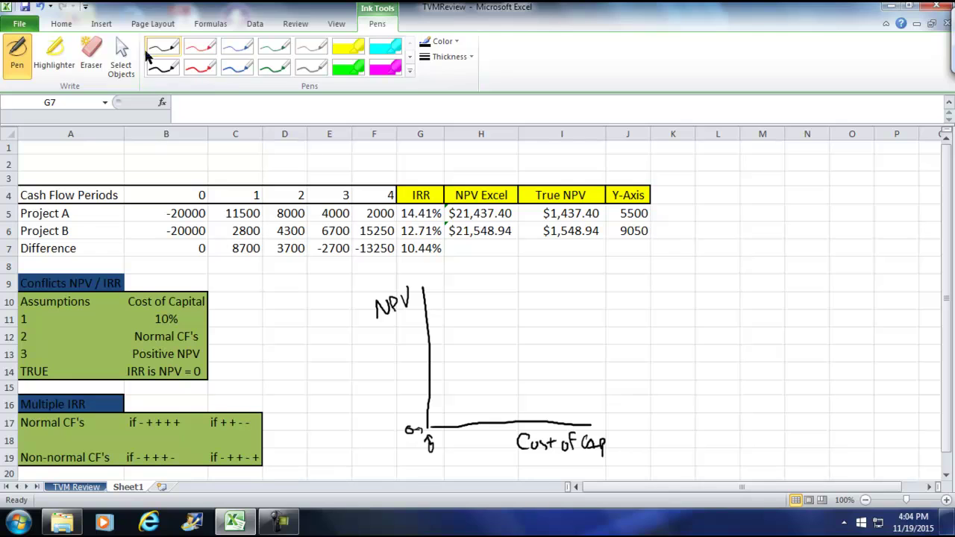
- In red, tick Project A and draw its NPV line from 5500 to 14.41, circling A
click(200, 67)
mouse_move(109, 208)
mouse_down()
mouse_move(115, 213)
mouse_move(131, 197)
mouse_up()
mouse_move(419, 358)
mouse_down()
mouse_move(432, 358)
mouse_move(422, 369)
mouse_move(452, 370)
mouse_up()
drag(453, 362, 460, 370)
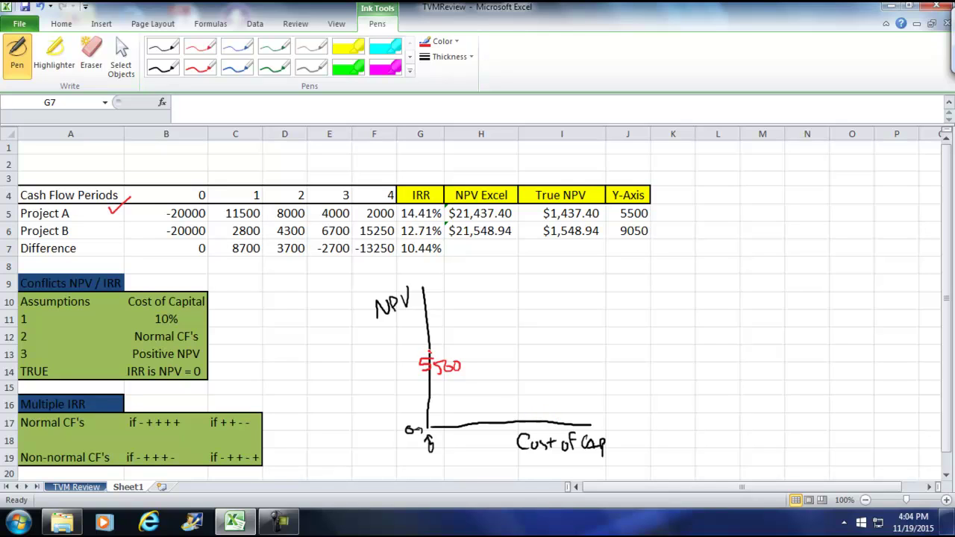
mouse_move(431, 352)
mouse_down()
mouse_move(560, 423)
mouse_move(639, 380)
mouse_move(642, 362)
mouse_up()
mouse_move(634, 337)
mouse_down()
mouse_move(613, 389)
mouse_move(633, 330)
mouse_up()
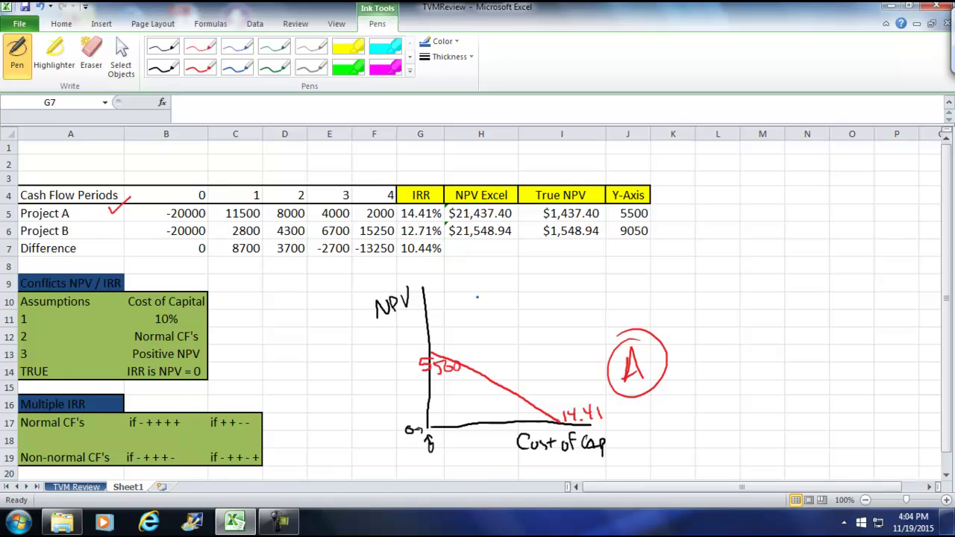
- Draw Project B's line from 9050 on the NPV axis to 12.71 on the cost axis
mouse_move(426, 301)
mouse_down()
mouse_move(421, 308)
mouse_move(457, 295)
mouse_move(441, 329)
mouse_move(515, 422)
mouse_move(494, 446)
mouse_up()
mouse_move(501, 434)
mouse_down()
mouse_move(517, 445)
mouse_move(522, 435)
mouse_up()
drag(534, 423, 533, 433)
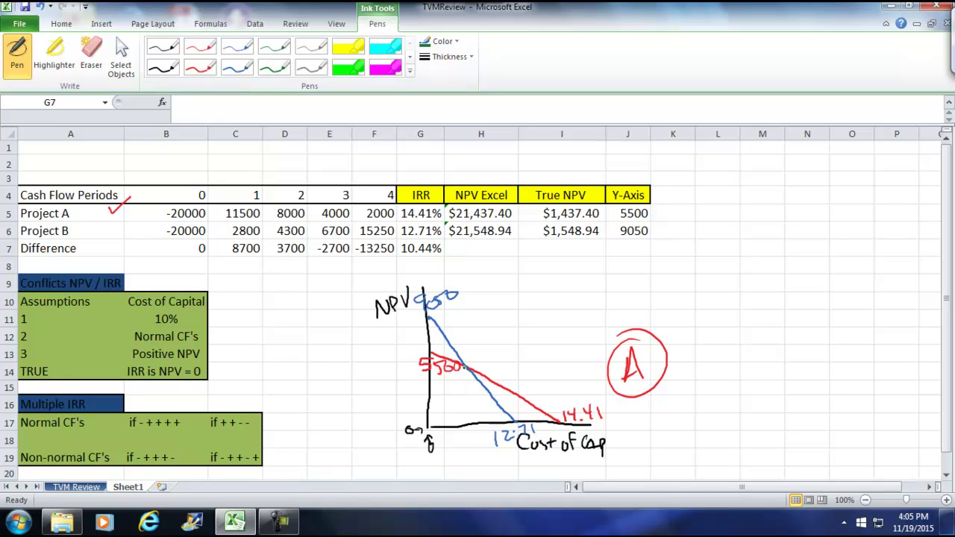
- Draw a green drop line from the crossover to the axis, add black arrow marks, and write 1)
mouse_move(464, 365)
mouse_down()
mouse_move(469, 447)
mouse_move(489, 440)
mouse_move(494, 460)
mouse_up()
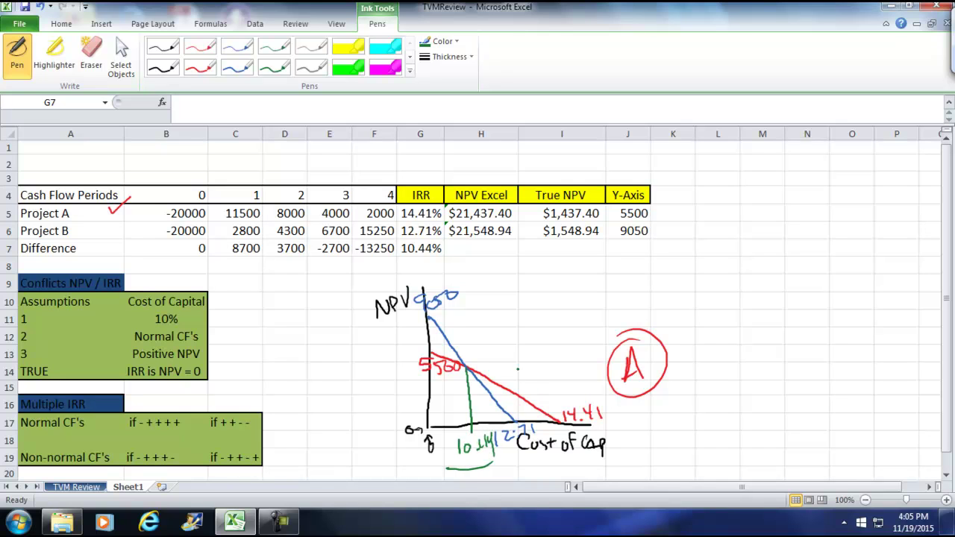
click(163, 67)
mouse_move(535, 367)
mouse_down()
mouse_move(525, 381)
mouse_move(534, 380)
mouse_up()
mouse_move(438, 352)
mouse_down()
mouse_move(439, 336)
mouse_move(441, 343)
mouse_up()
drag(663, 257, 660, 291)
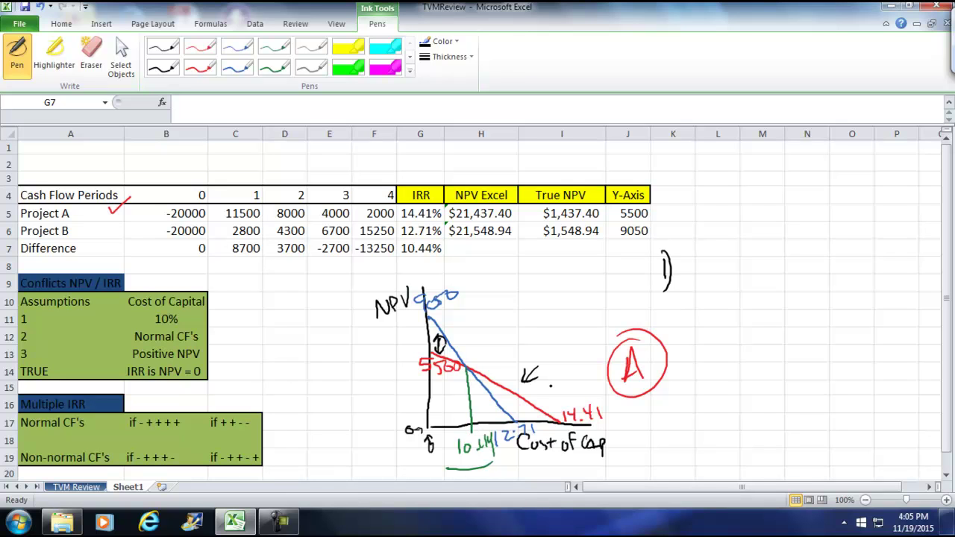
- Write 'NPV' after 1), sketch the '1 2 or 20 25' example with 100% versus 20%, and begin 'mutual ex'
mouse_move(681, 254)
mouse_down()
mouse_move(681, 281)
mouse_move(699, 251)
mouse_move(714, 261)
mouse_move(729, 247)
mouse_up()
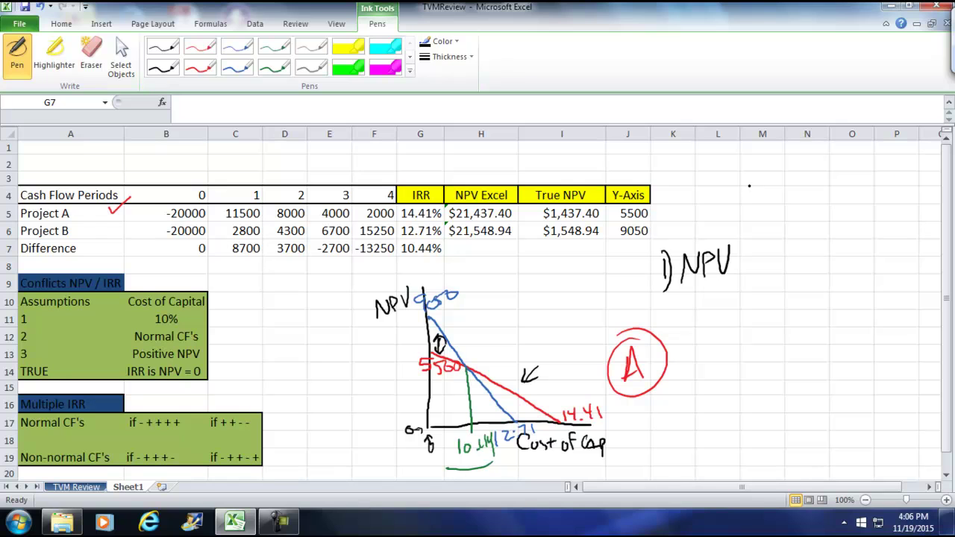
mouse_move(749, 184)
mouse_down()
mouse_move(750, 195)
mouse_move(813, 181)
mouse_up()
mouse_move(818, 188)
mouse_down()
mouse_move(826, 179)
mouse_move(884, 187)
mouse_up()
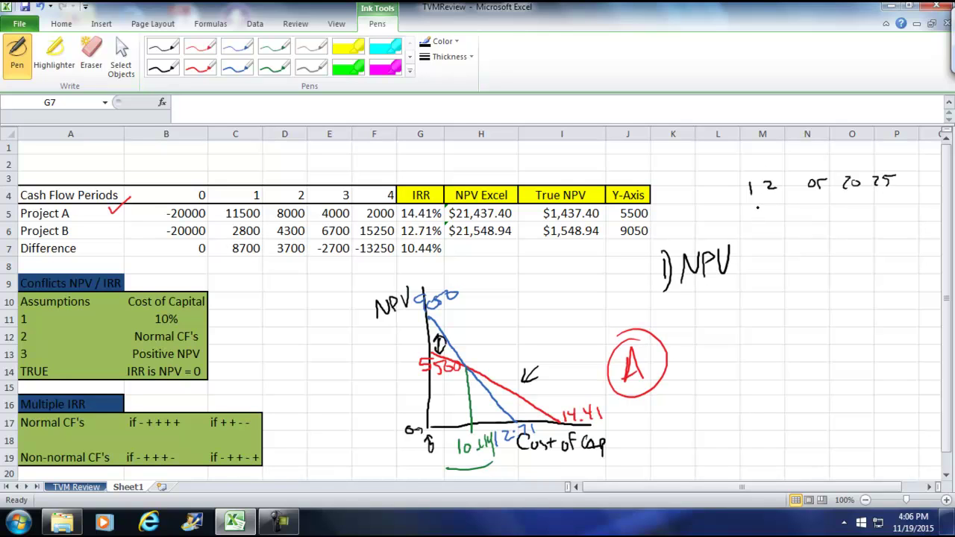
mouse_move(757, 208)
mouse_down()
mouse_move(757, 221)
mouse_move(765, 217)
mouse_up()
drag(774, 209, 790, 218)
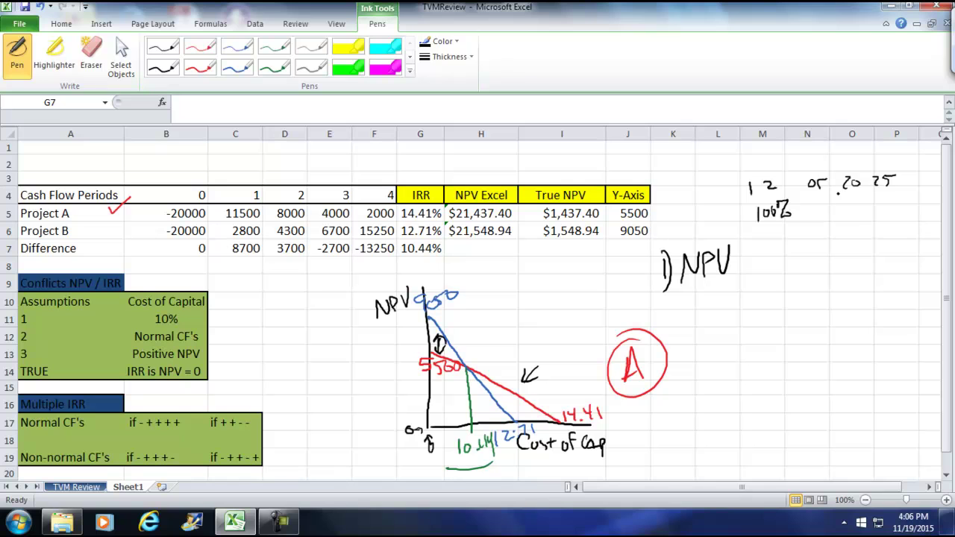
mouse_move(849, 202)
mouse_down()
mouse_move(859, 212)
mouse_move(867, 199)
mouse_up()
mouse_move(875, 198)
mouse_down()
mouse_move(868, 214)
mouse_move(878, 210)
mouse_up()
drag(878, 155, 865, 170)
drag(761, 157, 763, 175)
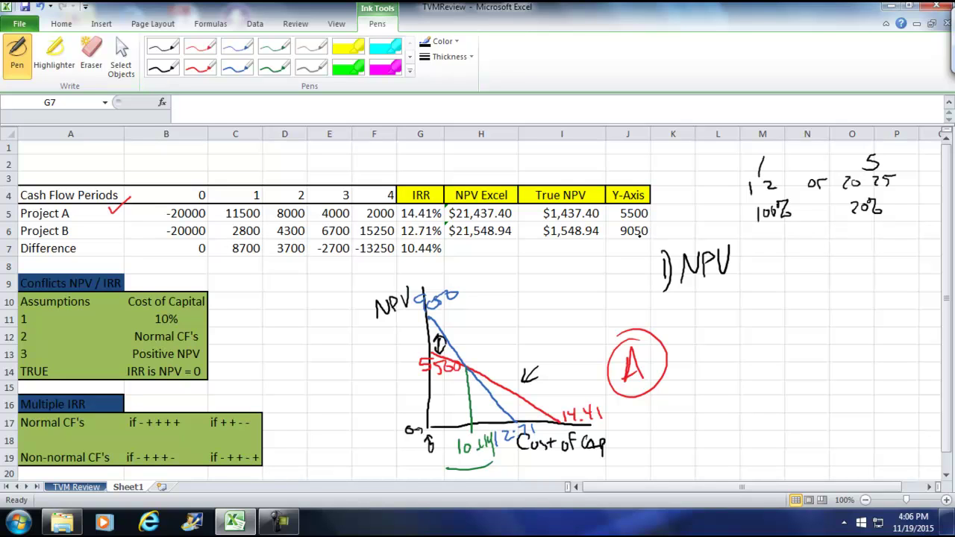
drag(717, 266, 720, 270)
mouse_move(781, 257)
mouse_down()
mouse_move(786, 246)
mouse_move(796, 256)
mouse_move(813, 242)
mouse_move(821, 252)
mouse_move(835, 243)
mouse_move(844, 249)
mouse_move(814, 266)
mouse_move(830, 273)
mouse_up()
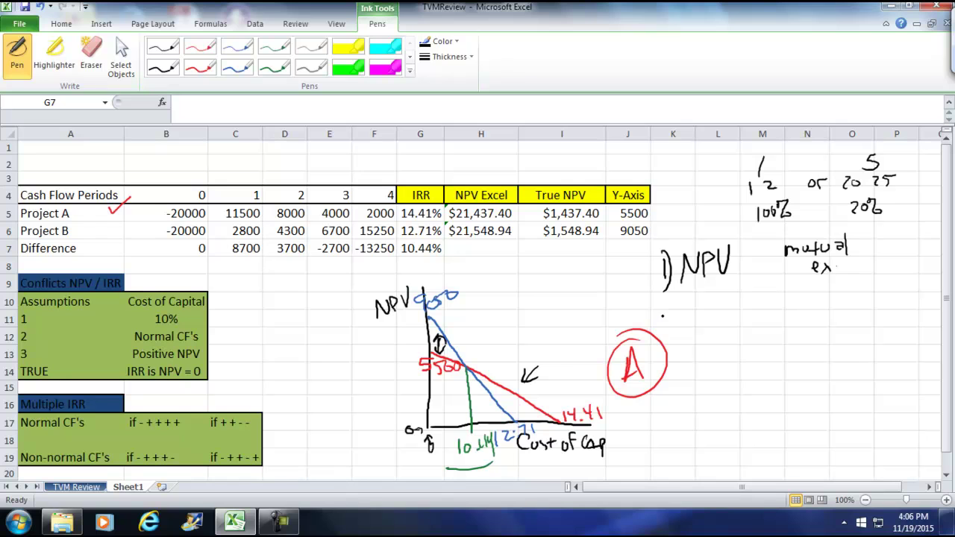
- Write 2) below the first note and sketch a hump-shaped curve beside the Multiple IRR notes
drag(663, 307, 679, 332)
mouse_move(294, 423)
mouse_down()
mouse_move(297, 452)
mouse_move(349, 452)
mouse_move(300, 466)
mouse_move(313, 446)
mouse_move(334, 448)
mouse_move(351, 467)
mouse_move(340, 448)
mouse_move(301, 447)
mouse_move(307, 452)
mouse_up()
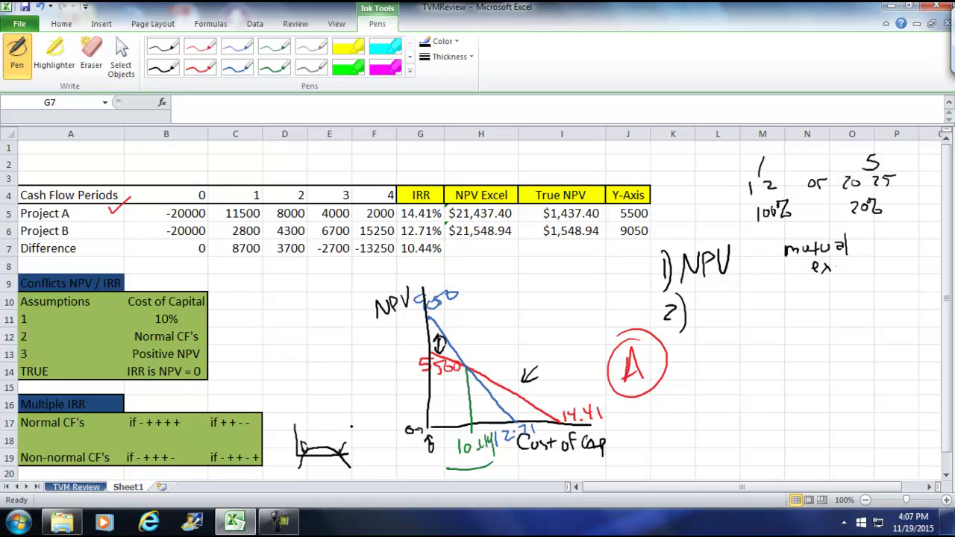
drag(358, 427, 343, 451)
- Add '/ Independent' after 'mutual ex'
drag(869, 228, 841, 276)
drag(867, 246, 867, 261)
drag(859, 252, 874, 251)
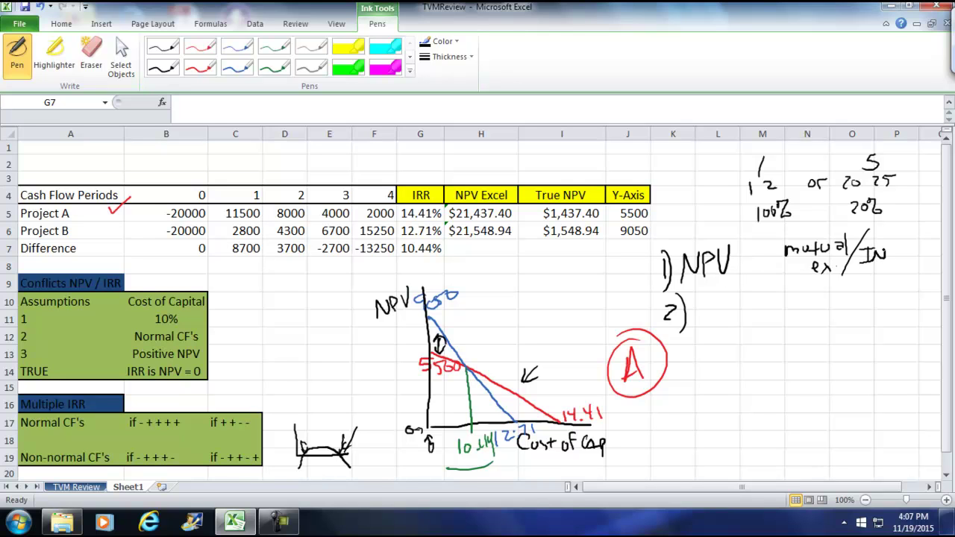
drag(865, 260, 915, 250)
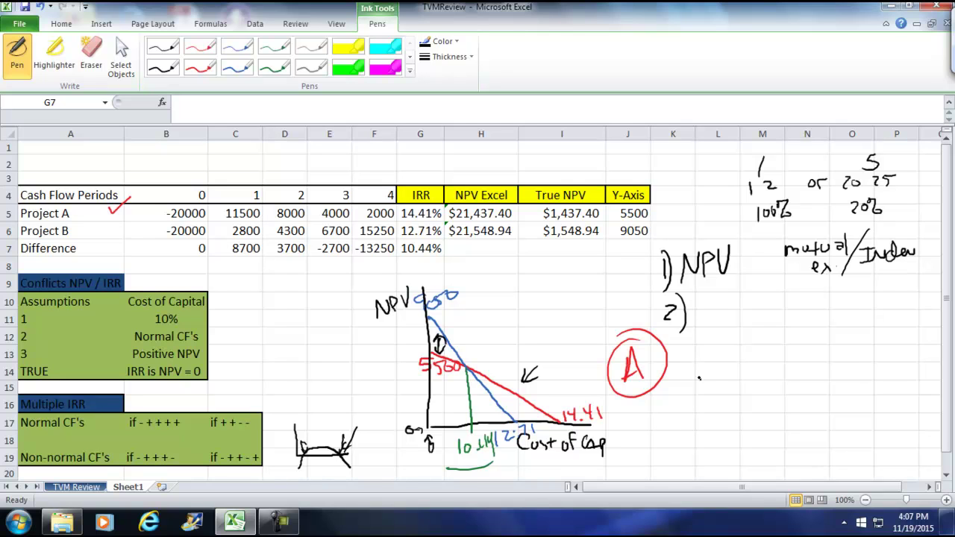
- Sketch a cash-flow timeline with − and + boxes, labelled NPV at its start
mouse_move(699, 377)
mouse_down()
mouse_move(700, 431)
mouse_move(764, 400)
mouse_move(807, 400)
mouse_up()
drag(810, 367, 812, 426)
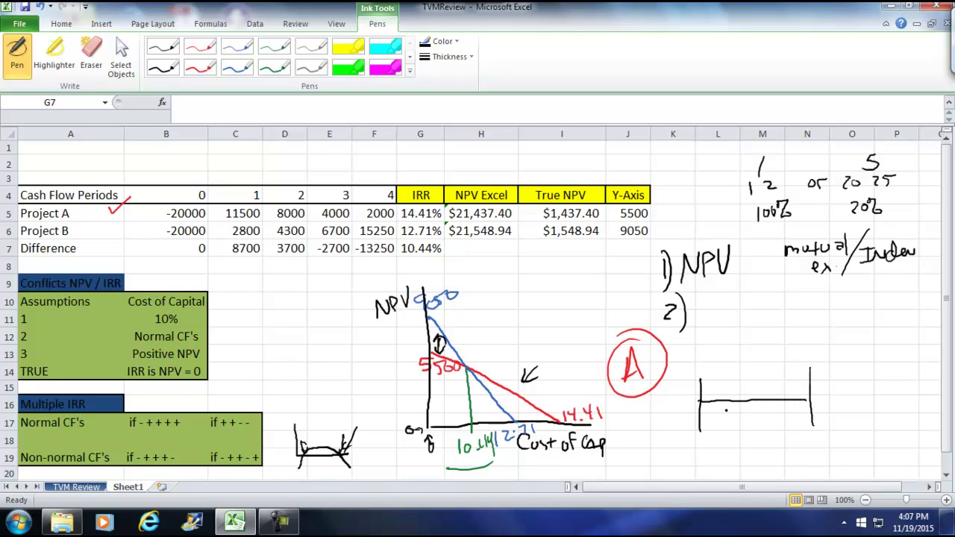
mouse_move(726, 408)
mouse_down()
mouse_move(699, 440)
mouse_move(721, 441)
mouse_up()
mouse_move(703, 391)
mouse_down()
mouse_move(713, 389)
mouse_move(757, 439)
mouse_move(816, 431)
mouse_move(838, 411)
mouse_move(864, 409)
mouse_up()
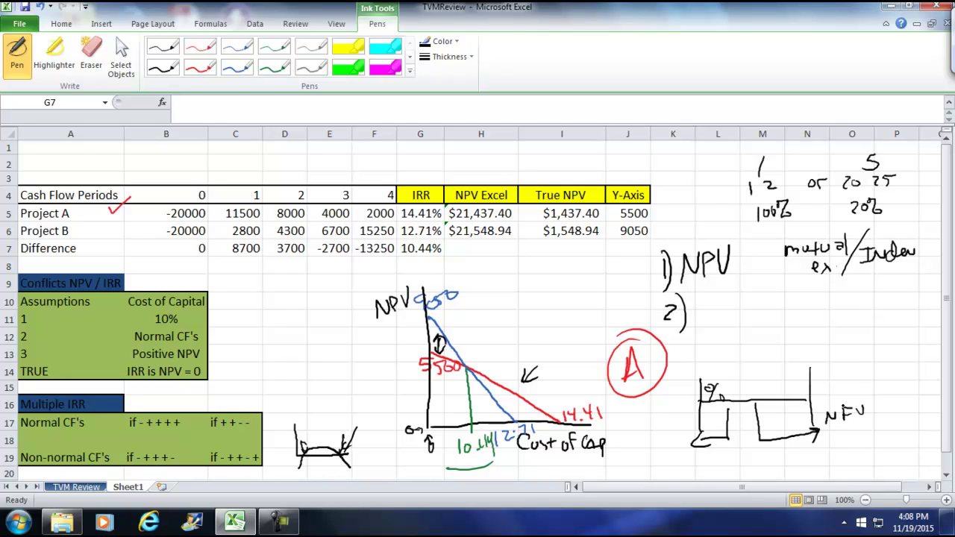
mouse_move(649, 439)
mouse_down()
mouse_move(684, 419)
mouse_move(827, 418)
mouse_up()
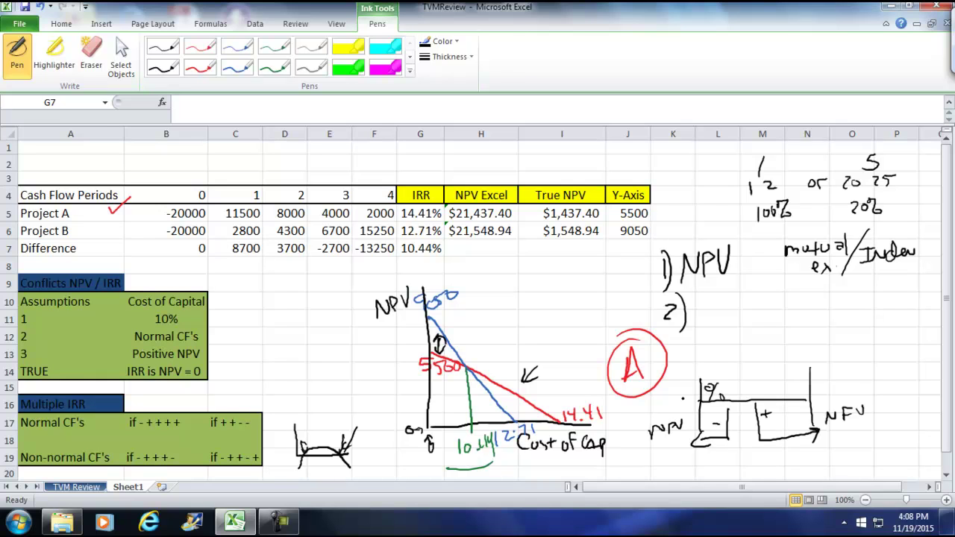
- Label X and Y =Rate under the timeline, underline it, and write 'irr < mirr' after 2)
mouse_move(707, 449)
mouse_down()
mouse_move(699, 462)
mouse_move(717, 460)
mouse_up()
mouse_move(816, 446)
mouse_down()
mouse_move(825, 461)
mouse_move(851, 440)
mouse_up()
drag(843, 446, 858, 450)
drag(858, 436, 881, 441)
drag(887, 427, 894, 430)
drag(895, 432, 905, 428)
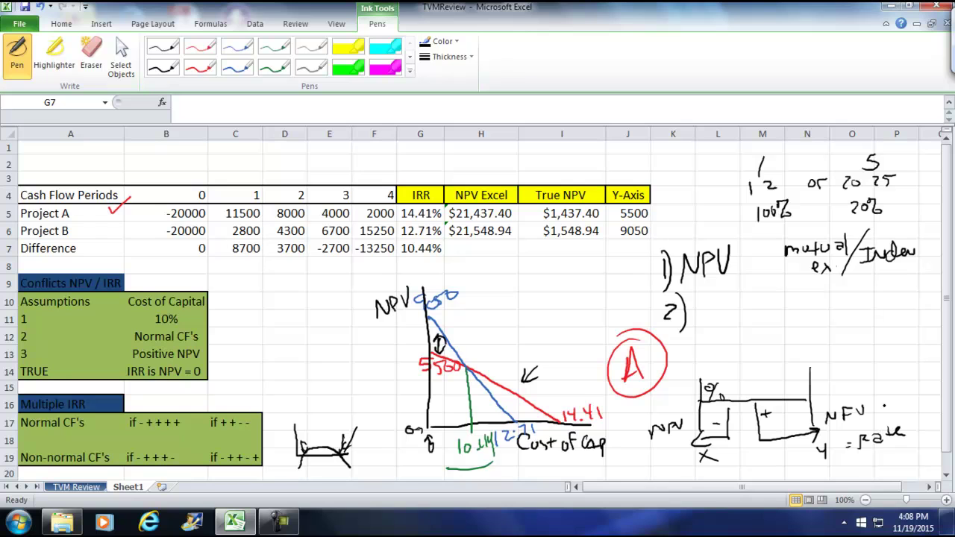
drag(854, 458, 897, 450)
mouse_move(700, 298)
mouse_down()
mouse_move(702, 317)
mouse_move(716, 302)
mouse_move(795, 302)
mouse_move(745, 310)
mouse_move(796, 319)
mouse_move(783, 311)
mouse_up()
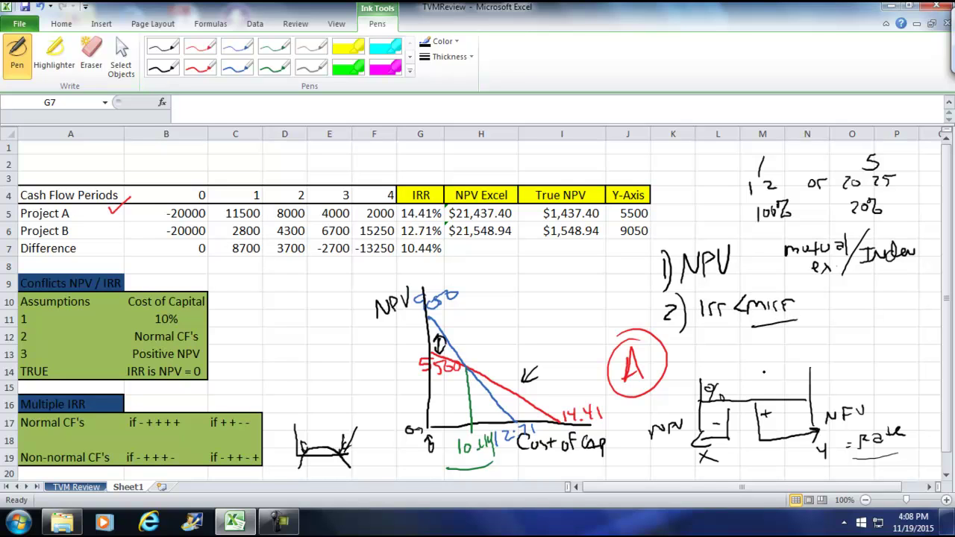